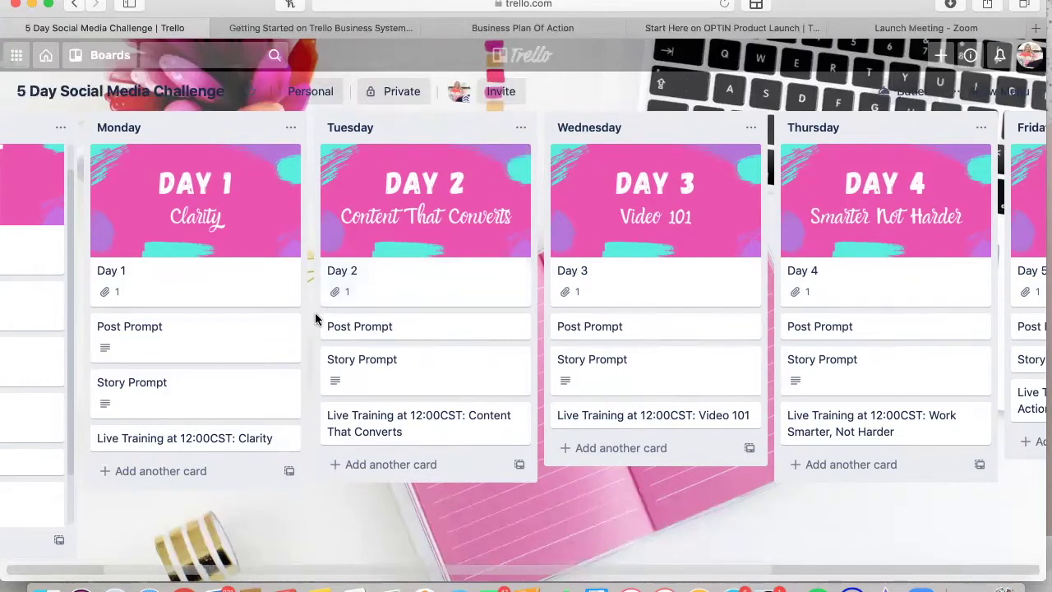
# Step: Review the Wednesday Story Prompt card's details while browsing across the day lists
pyautogui.hscroll(-4, 314, 319)
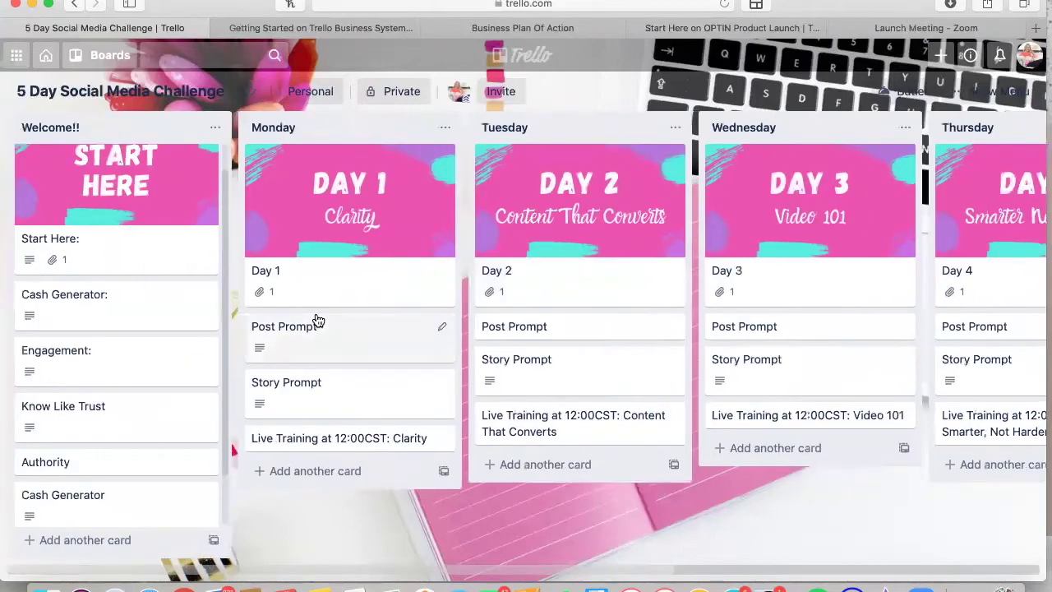
pyautogui.hscroll(5, 315, 321)
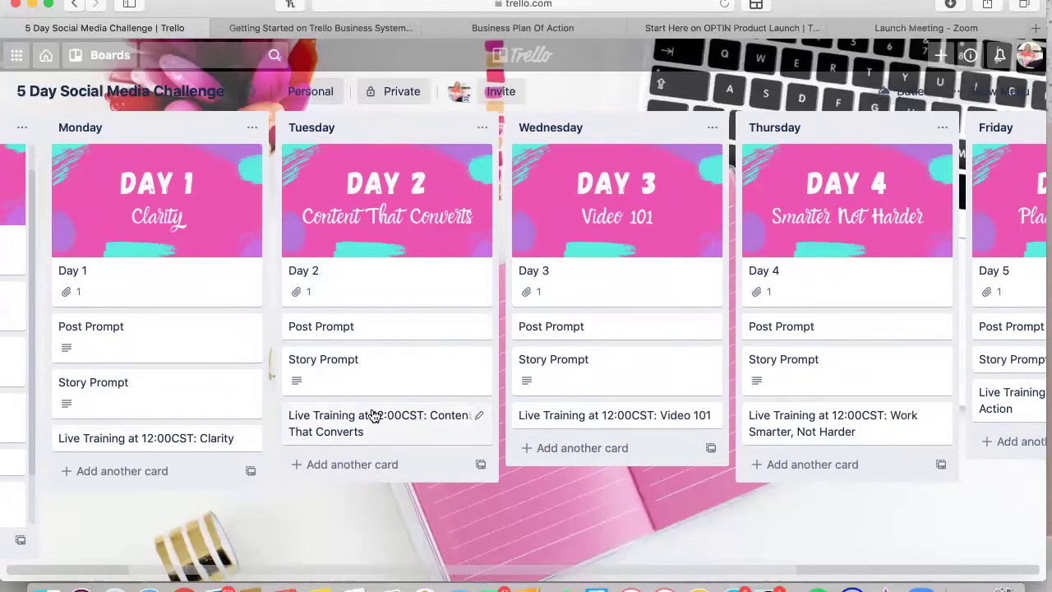
pyautogui.click(573, 370)
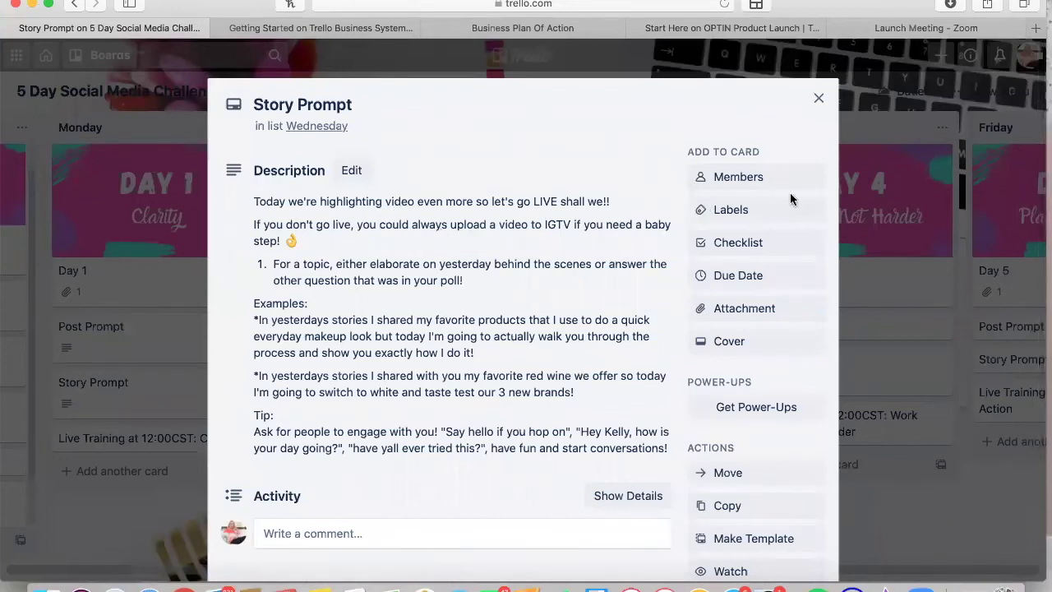
pyautogui.click(819, 99)
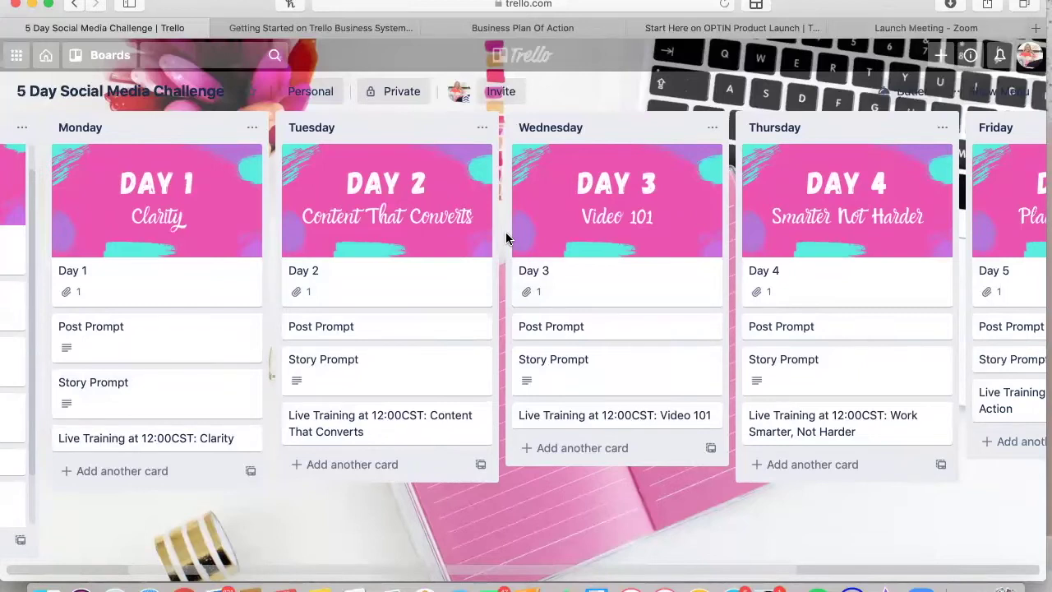
pyautogui.hscroll(5, 505, 238)
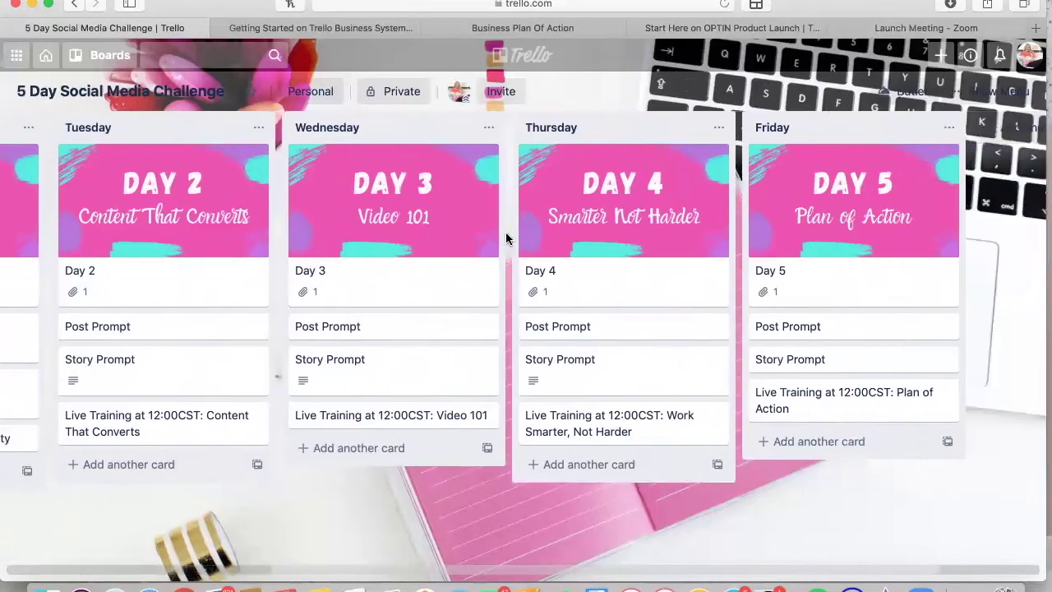
pyautogui.hscroll(-7, 506, 238)
pyautogui.hscroll(1, 505, 238)
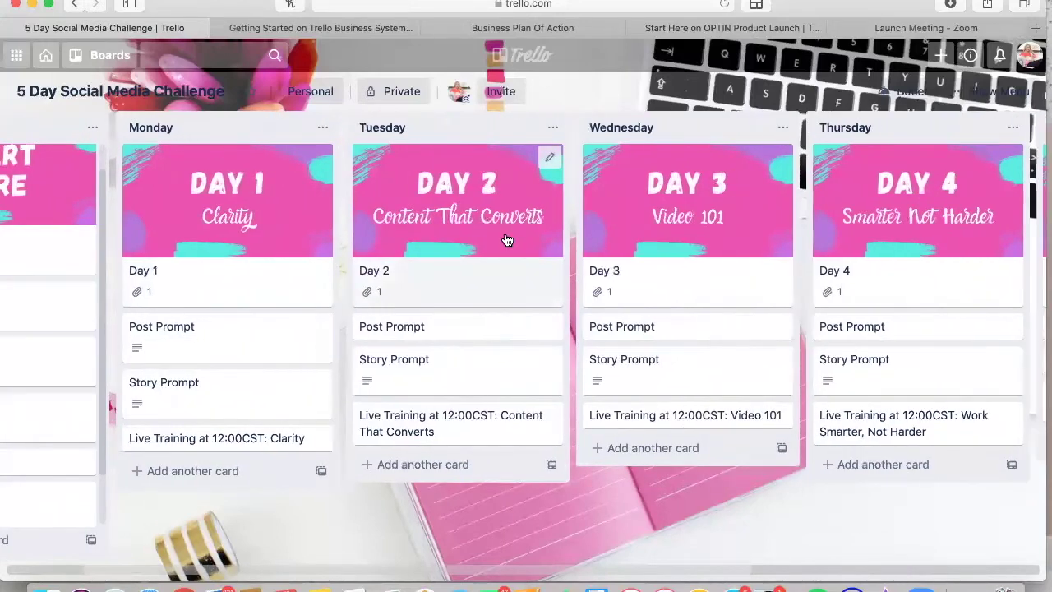
pyautogui.hscroll(-5, 506, 237)
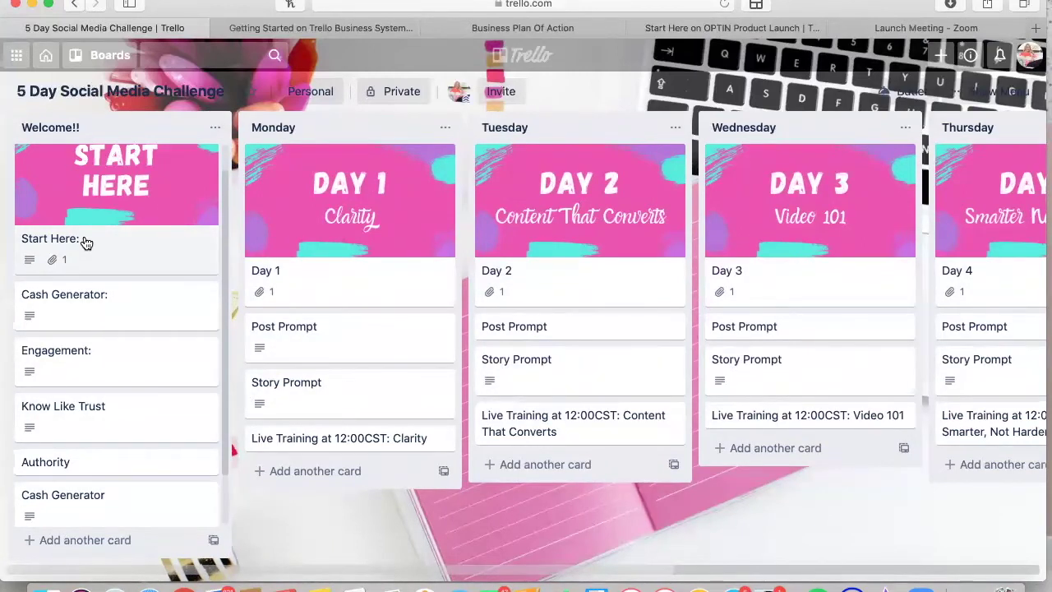
# Step: Place the Step One: card directly under Start Here: and check its details
pyautogui.scroll(-2, 85, 240)
pyautogui.moveTo(75, 281)
pyautogui.mouseDown()
pyautogui.moveTo(71, 235)
pyautogui.moveTo(66, 383)
pyautogui.moveTo(71, 235)
pyautogui.moveTo(66, 275)
pyautogui.mouseUp()
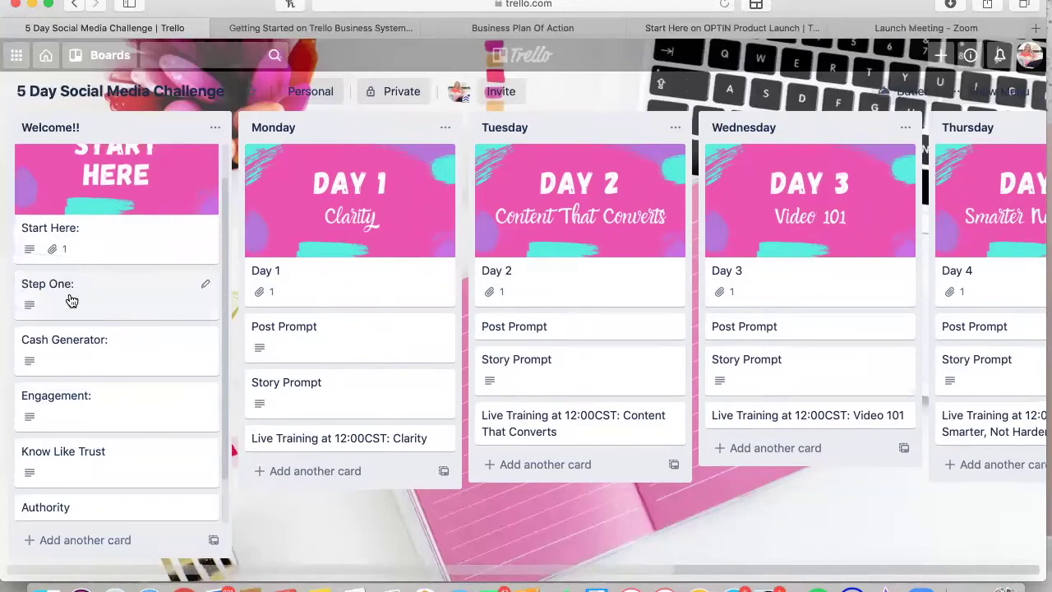
pyautogui.click(72, 300)
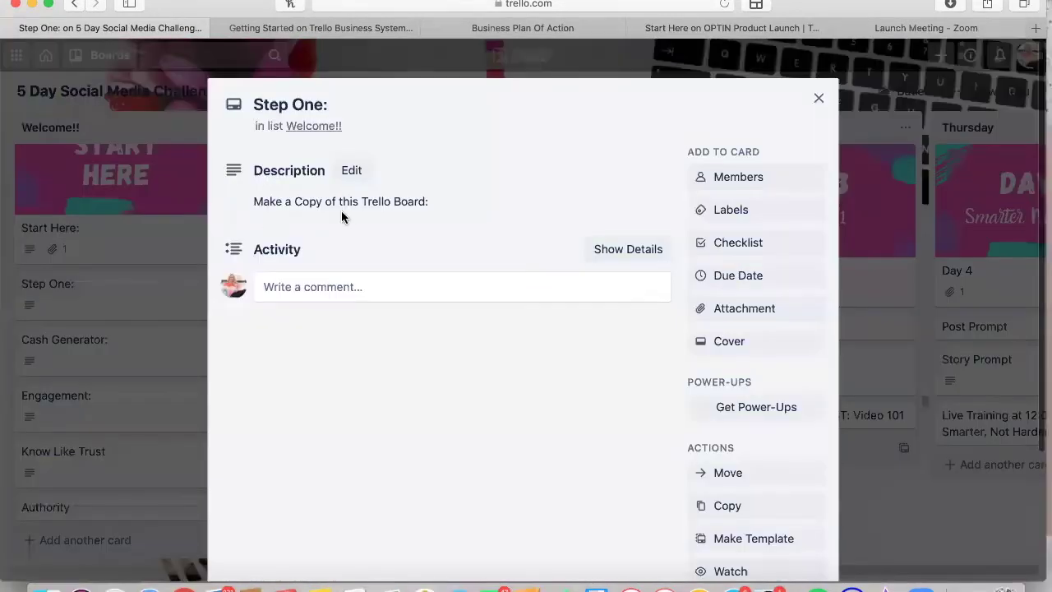
pyautogui.click(819, 100)
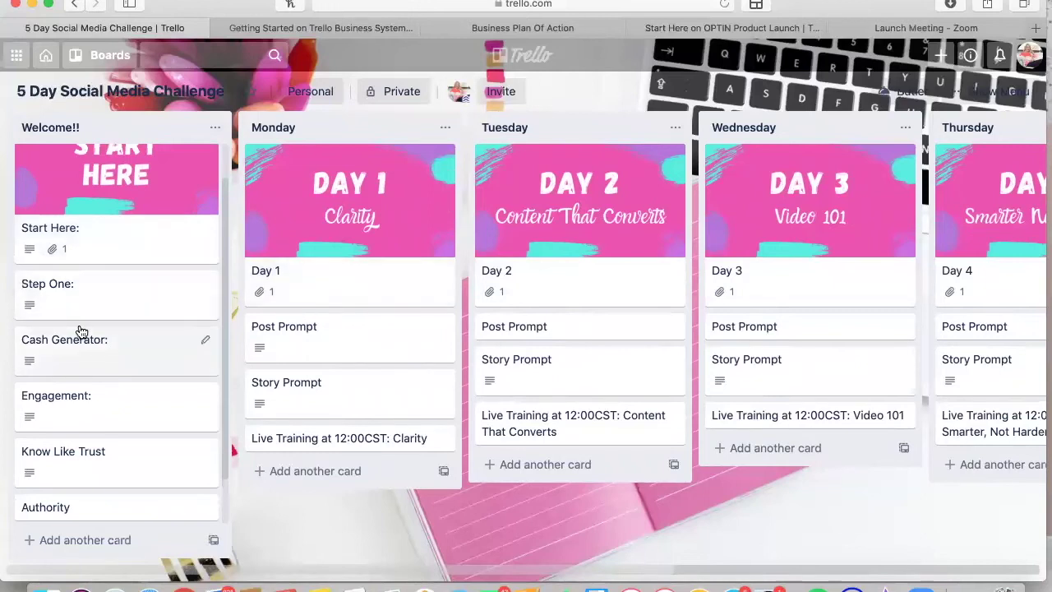
pyautogui.hscroll(10, 325, 345)
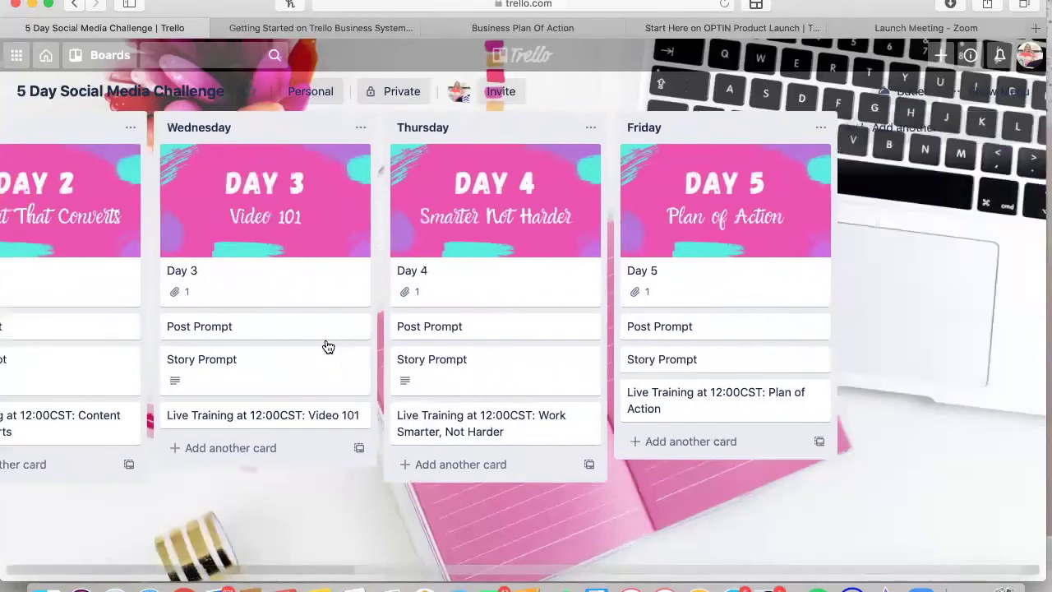
pyautogui.hscroll(-6, 328, 345)
pyautogui.hscroll(1, 337, 347)
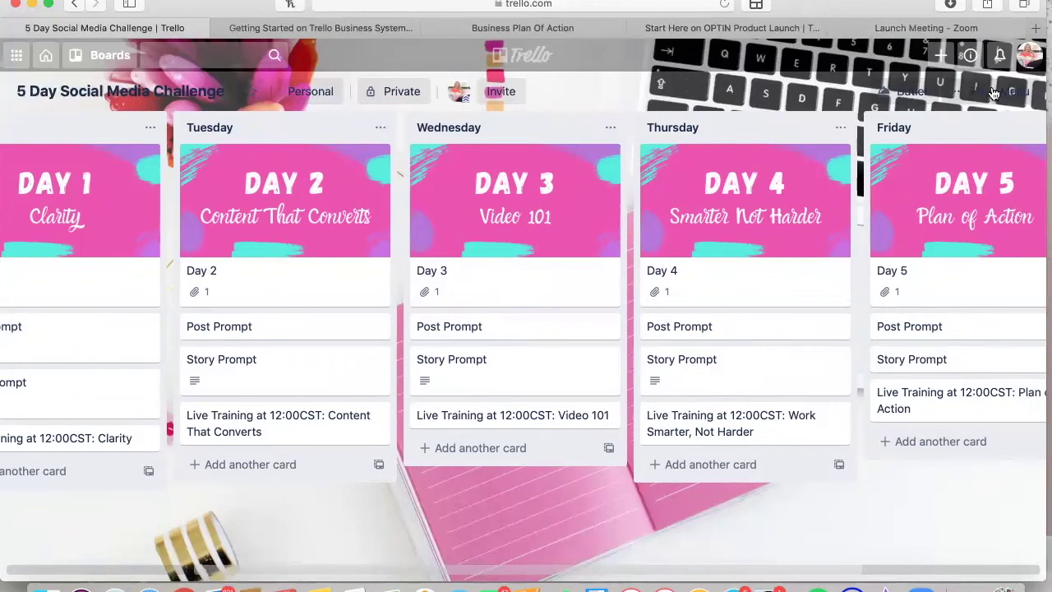
pyautogui.hscroll(-4, 956, 96)
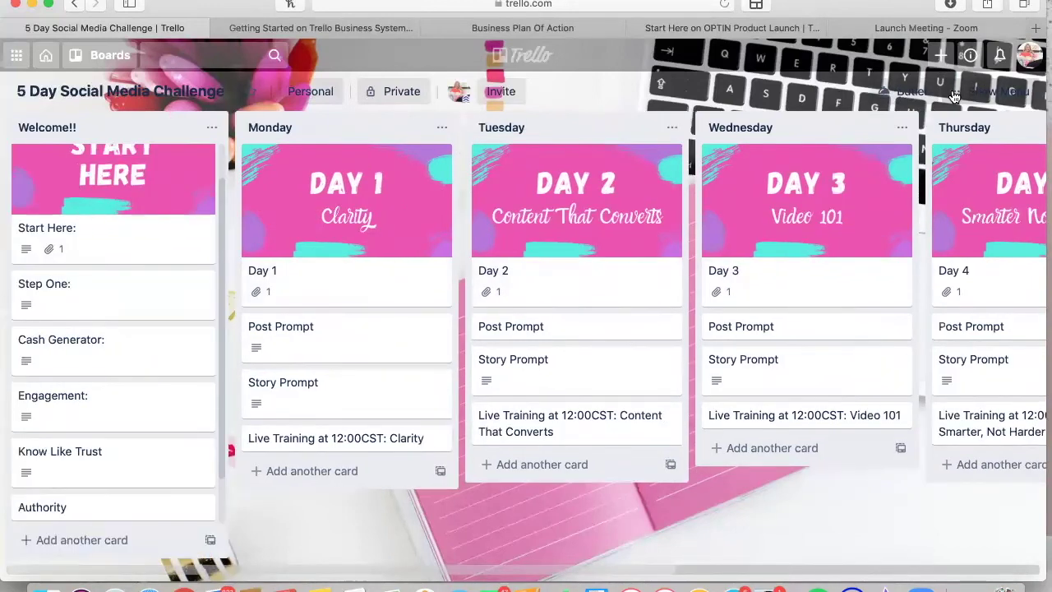
pyautogui.click(956, 96)
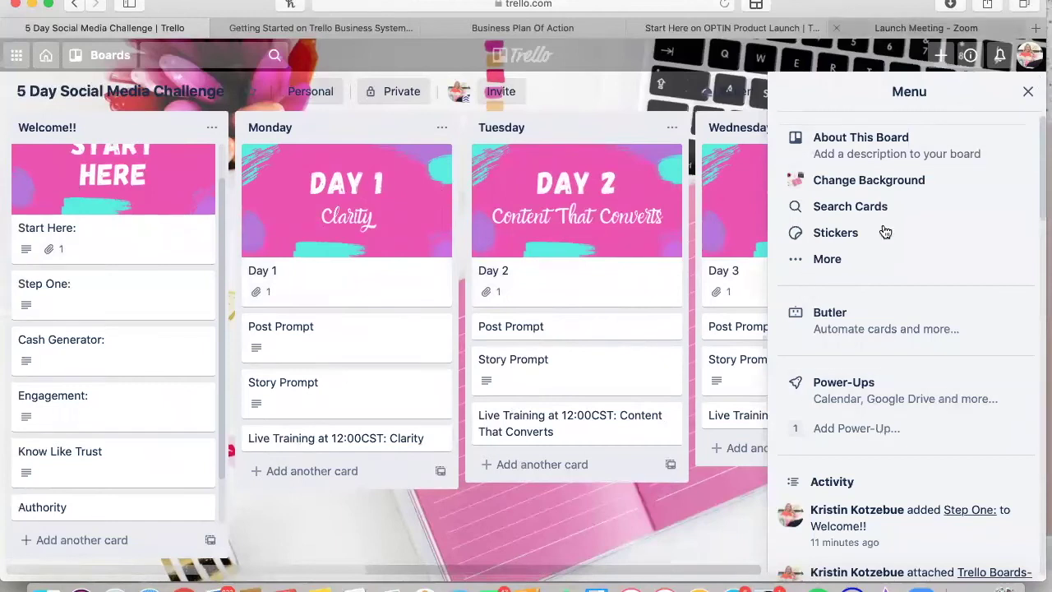
pyautogui.scroll(-3, 863, 428)
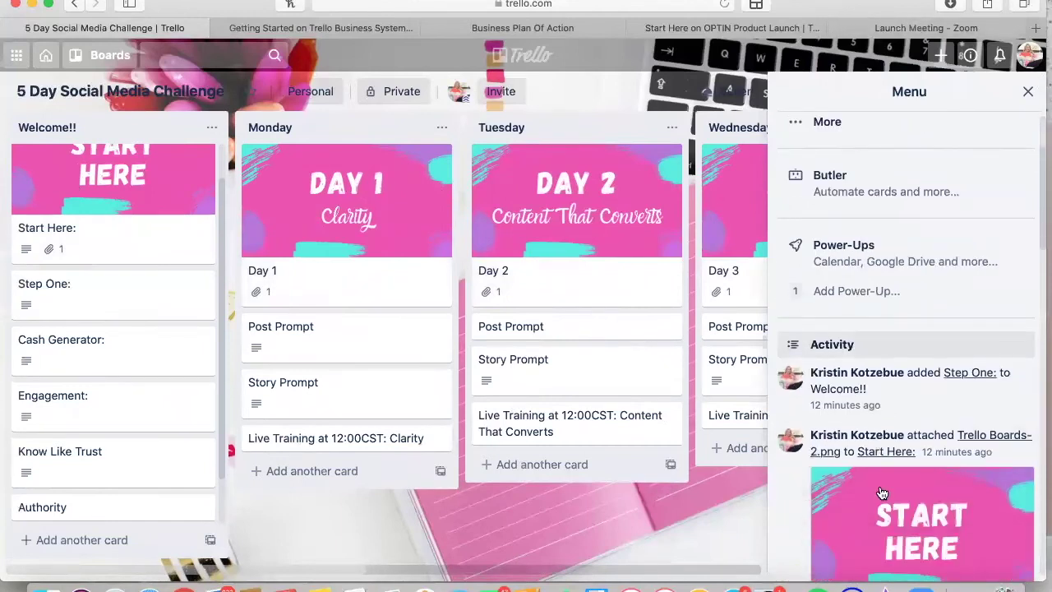
pyautogui.scroll(3, 860, 407)
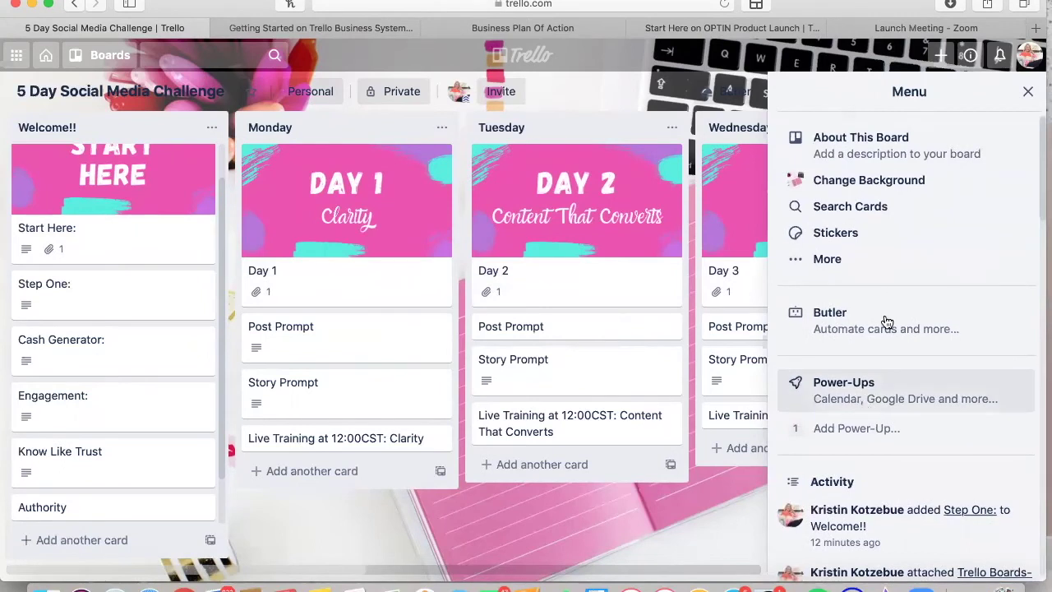
pyautogui.click(852, 262)
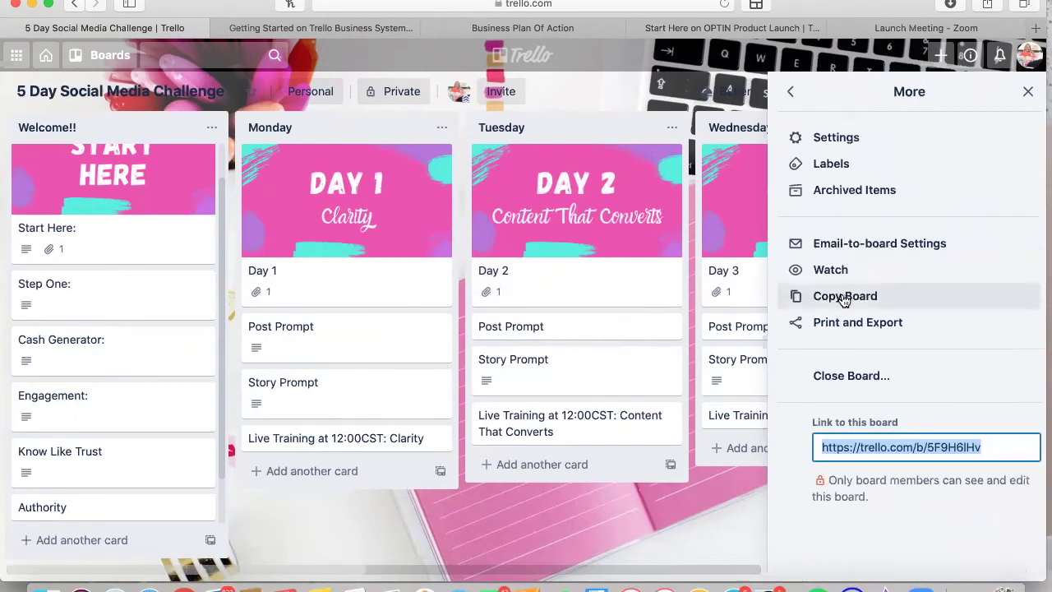
pyautogui.click(843, 297)
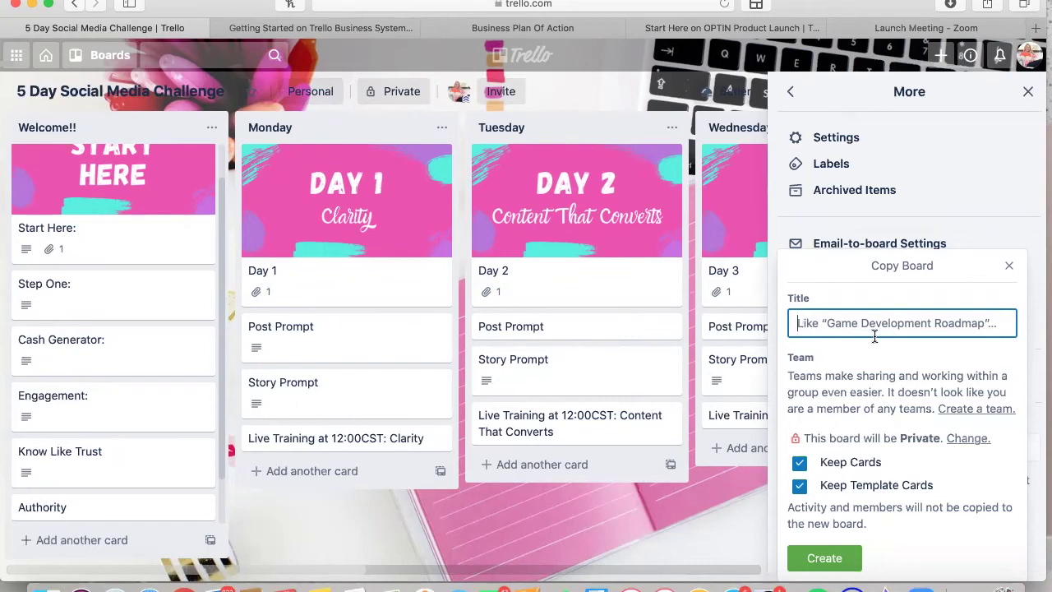
pyautogui.click(1011, 270)
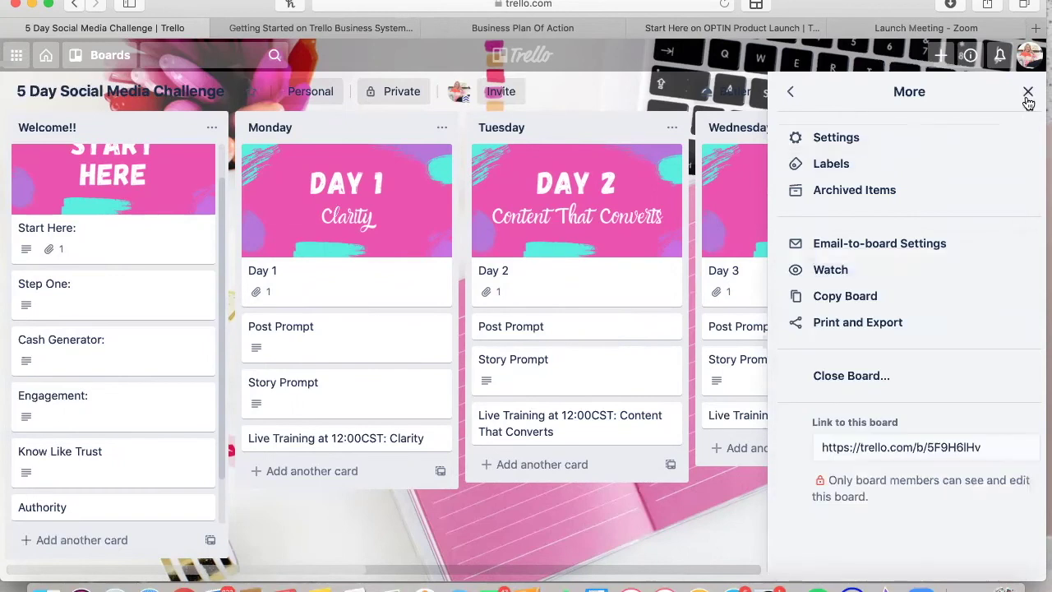
pyautogui.click(1027, 95)
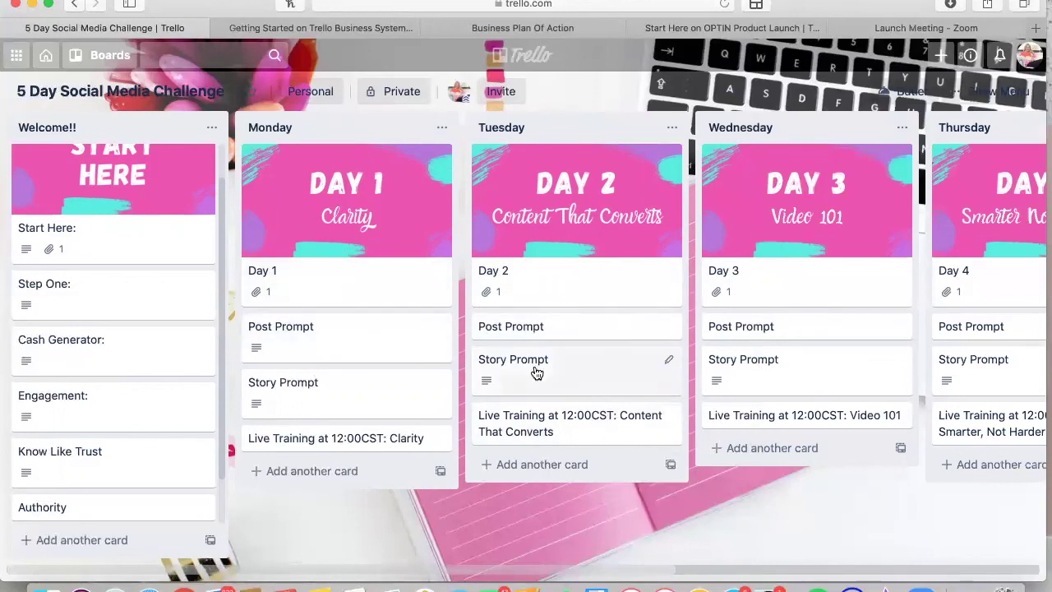
pyautogui.click(582, 375)
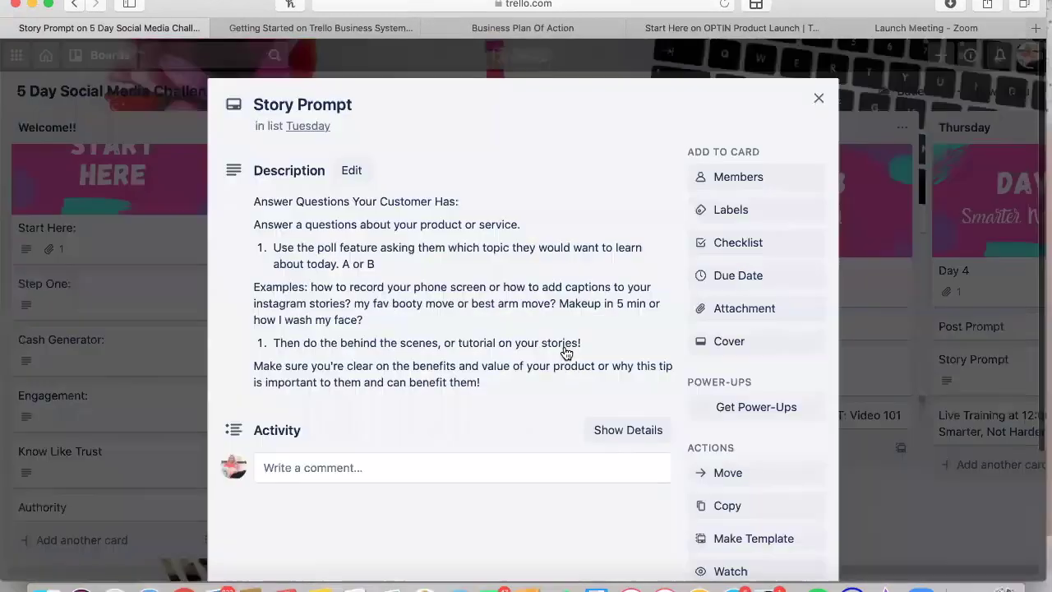
pyautogui.click(368, 245)
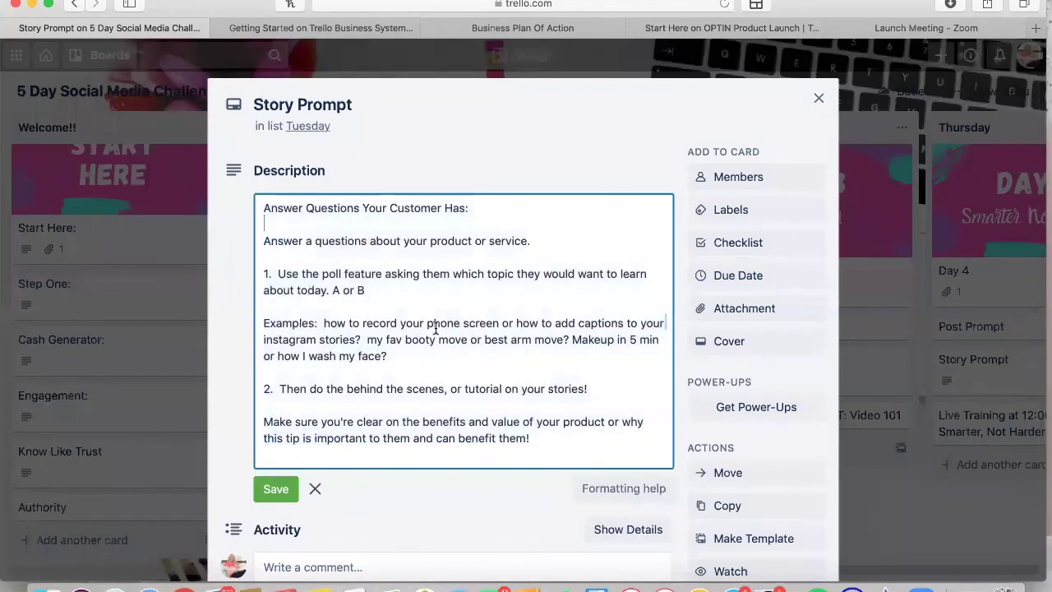
pyautogui.scroll(-3, 436, 327)
pyautogui.click(276, 408)
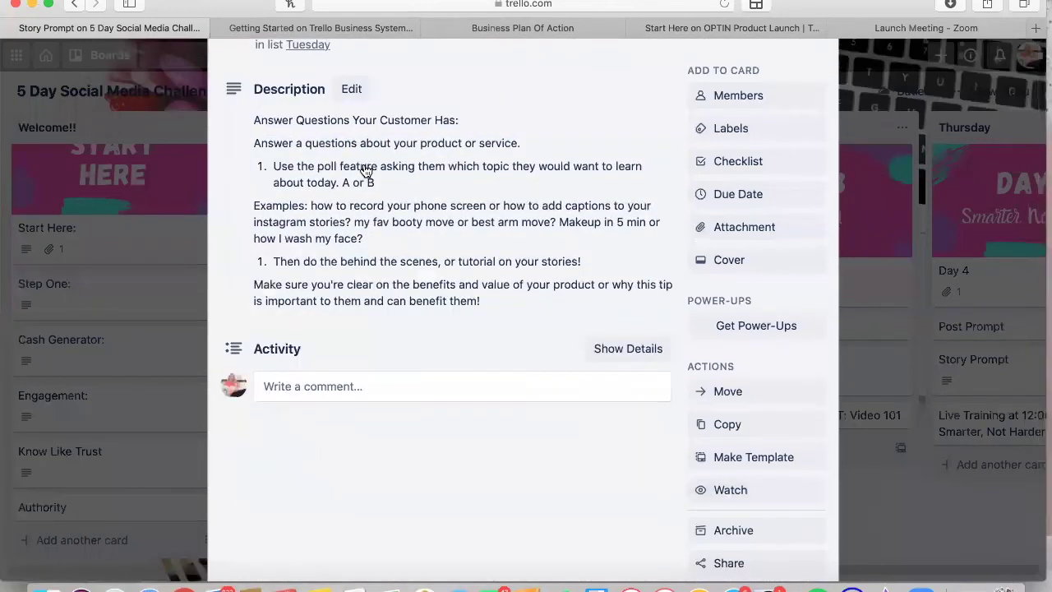
pyautogui.scroll(3, 475, 233)
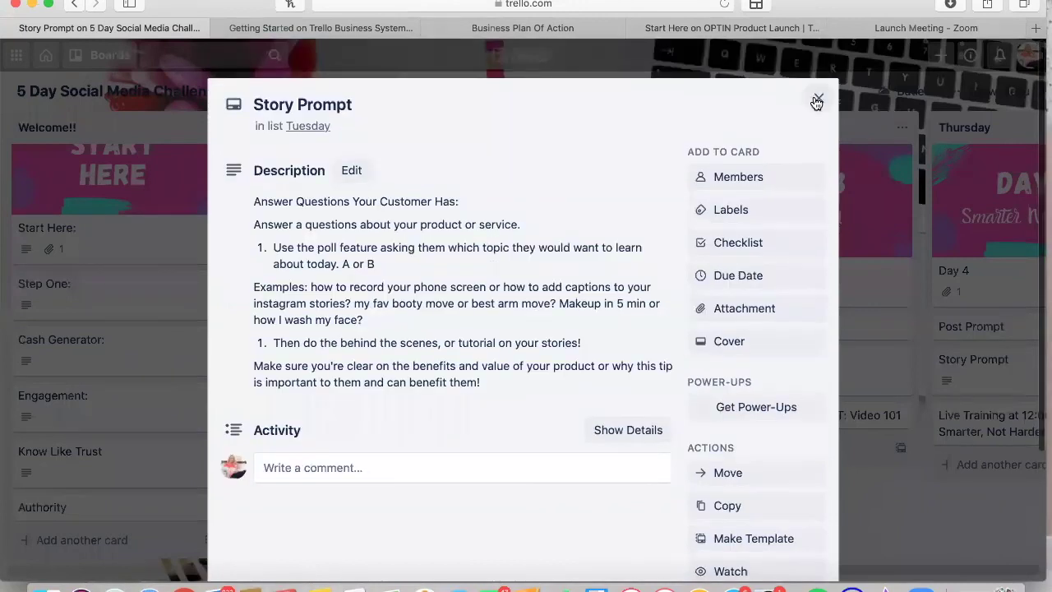
pyautogui.click(817, 99)
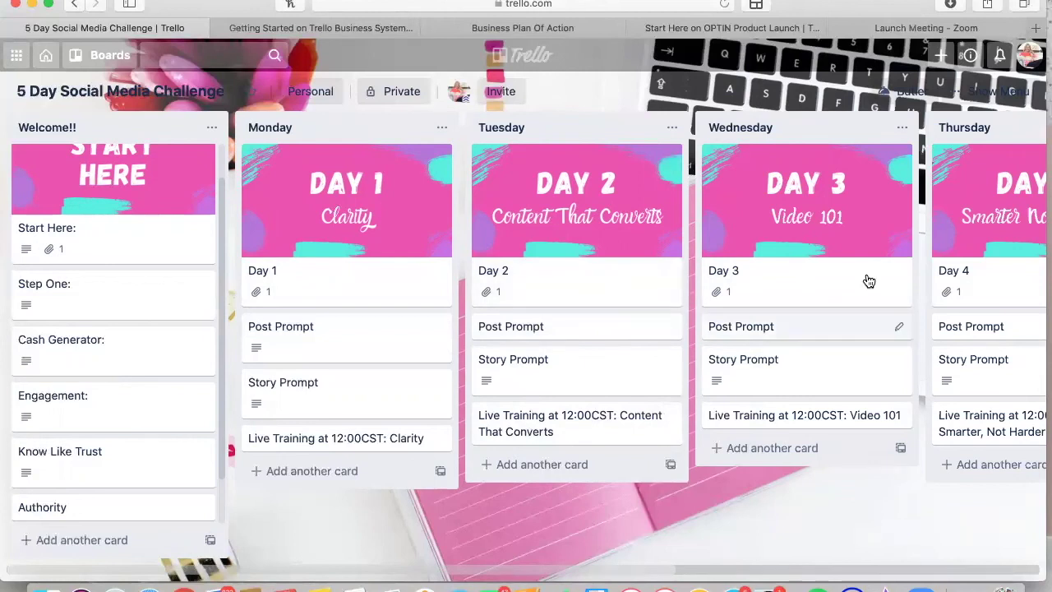
pyautogui.click(513, 333)
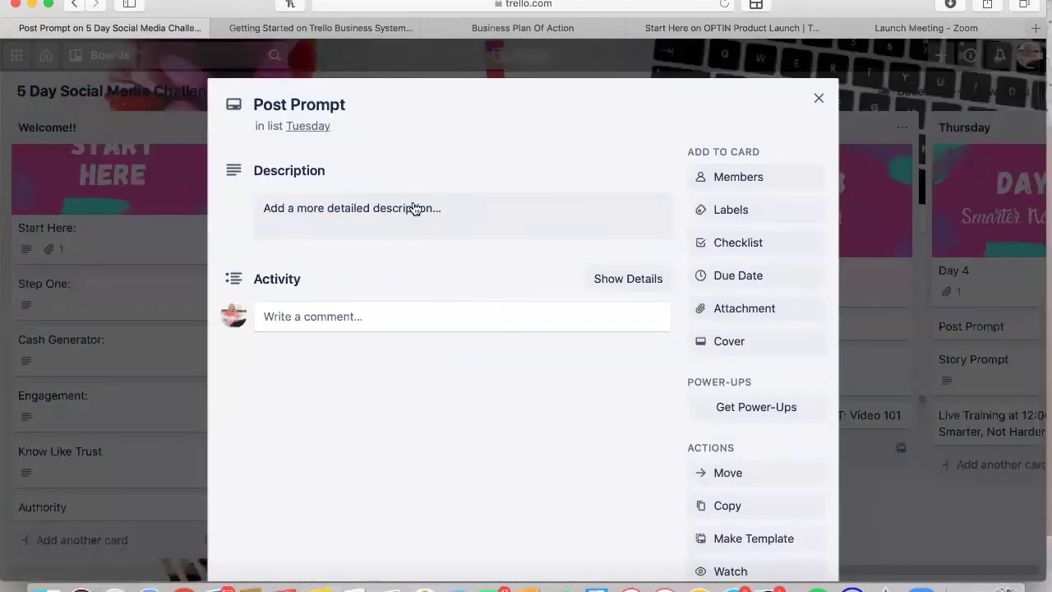
pyautogui.click(819, 98)
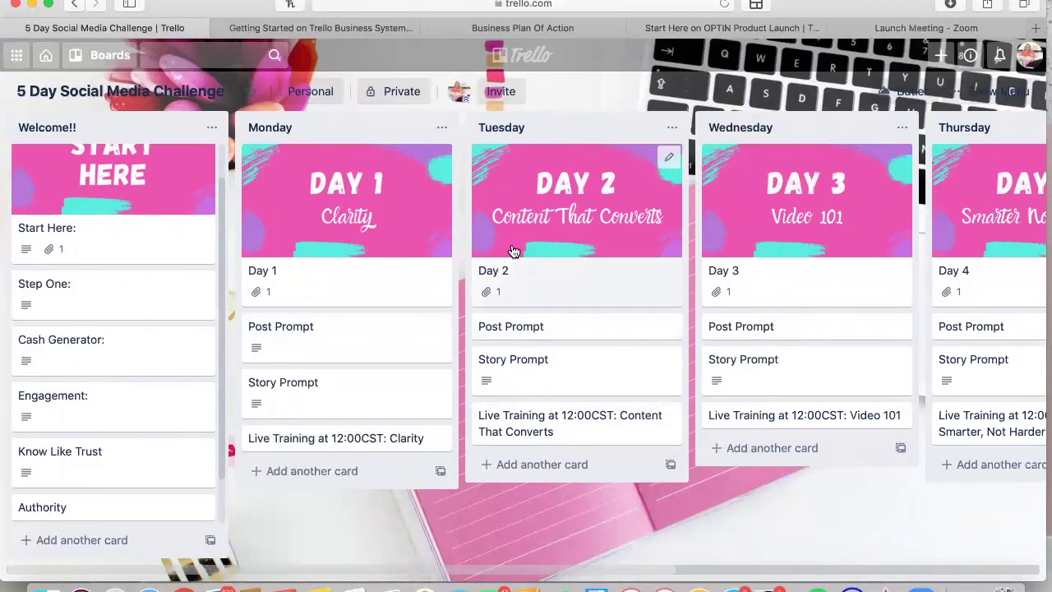
pyautogui.hscroll(5, 625, 342)
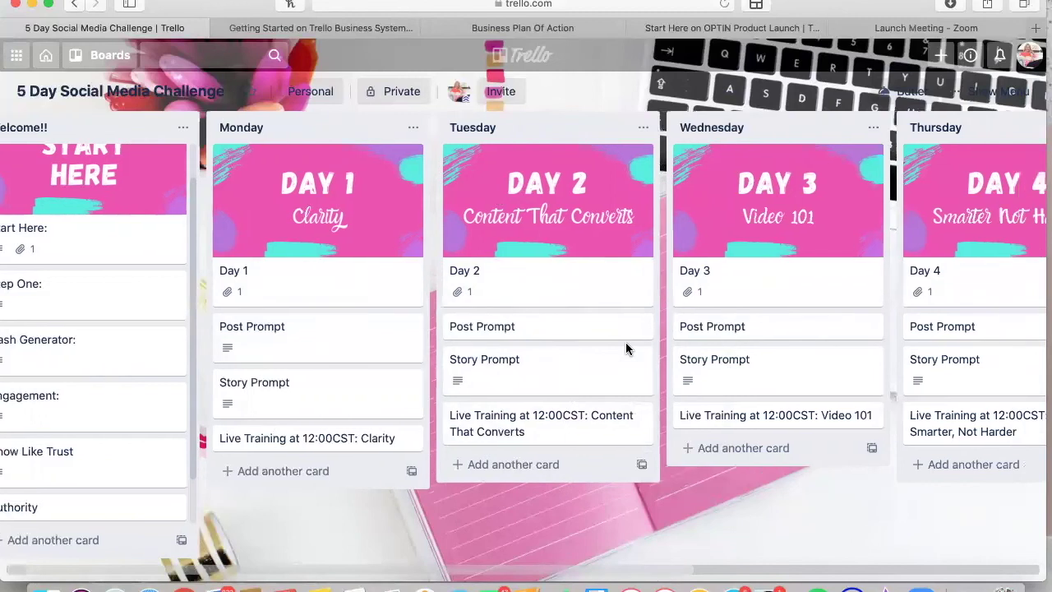